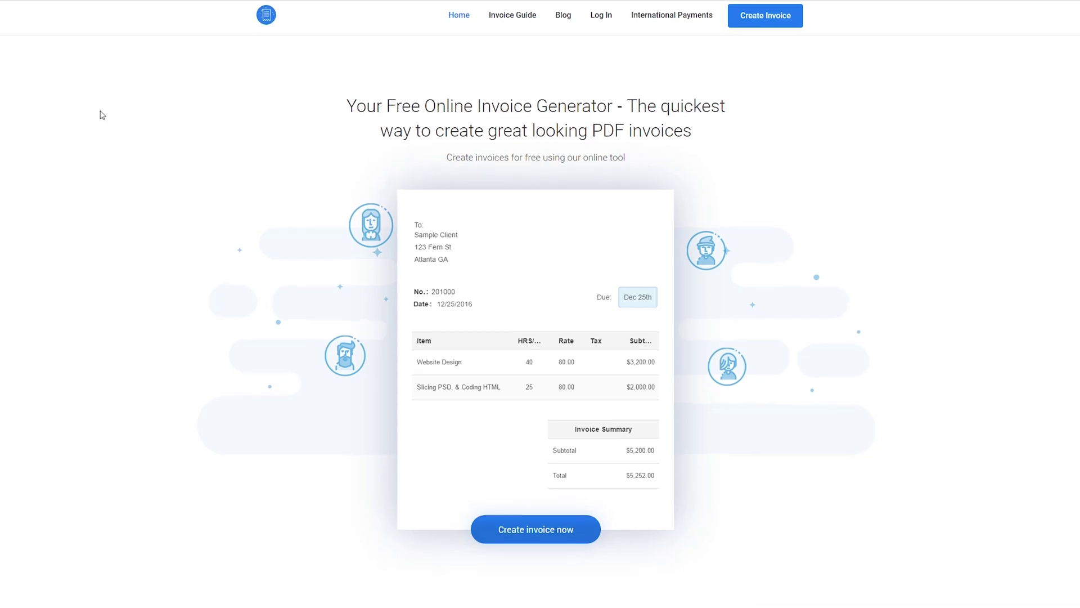
pyautogui.scroll(-1, 99, 107)
pyautogui.scroll(1, 100, 109)
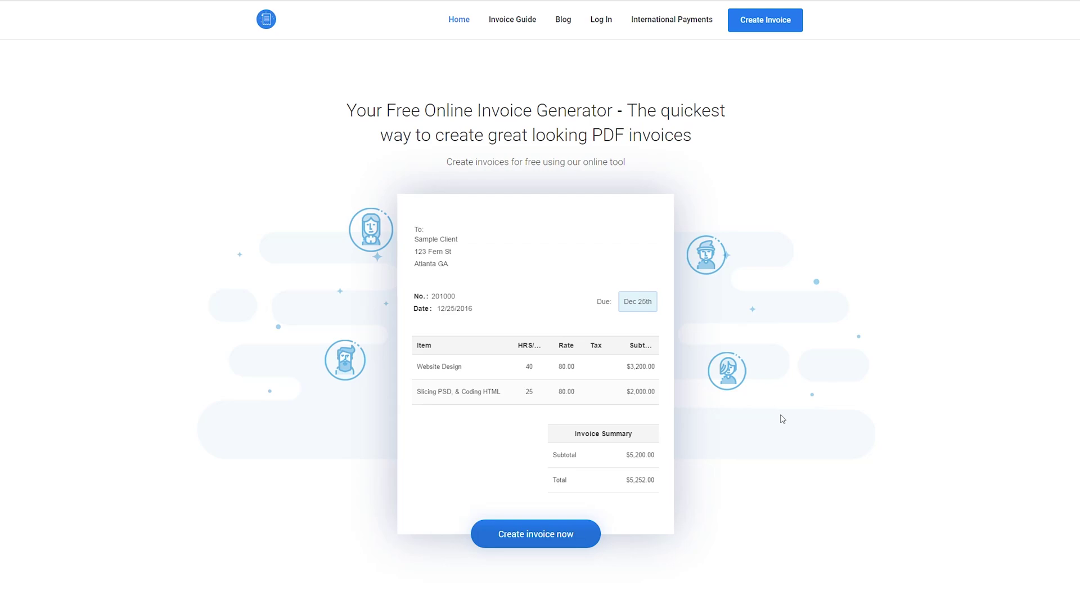
pyautogui.scroll(-1, 767, 477)
pyautogui.scroll(1, 767, 481)
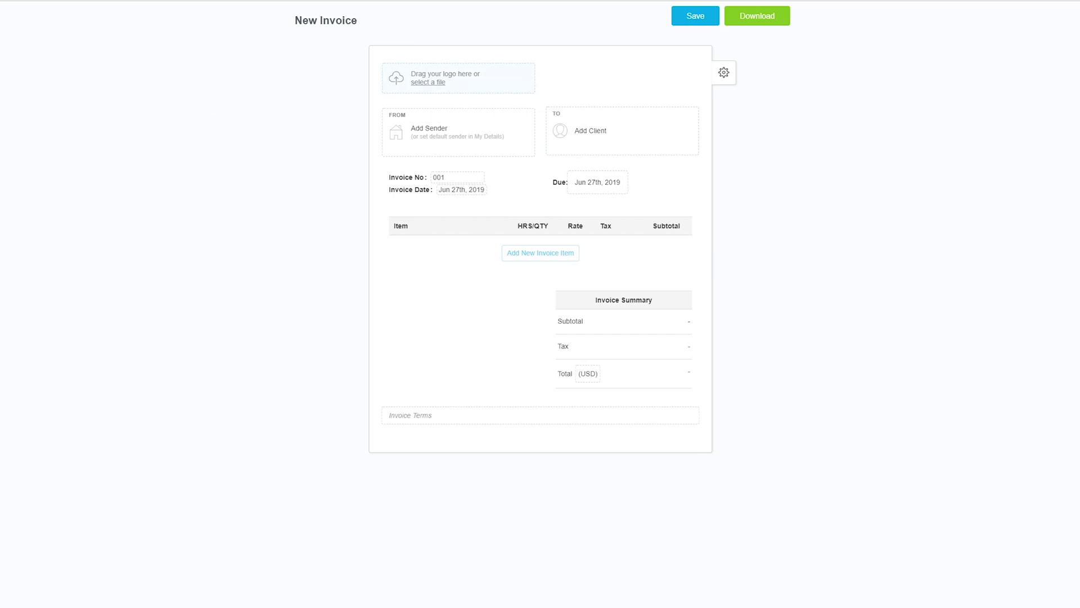
# Upload Prof Icon 500px from YOUTUBE FILES > 2_Channel.Graphics.Art as the invoice logo
pyautogui.click(428, 82)
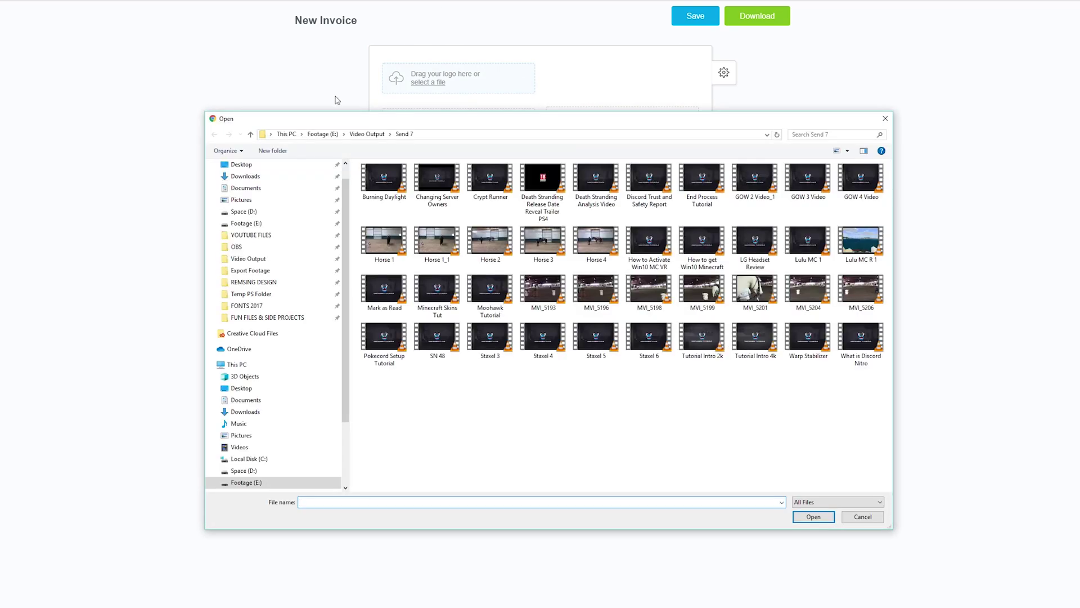
pyautogui.click(280, 234)
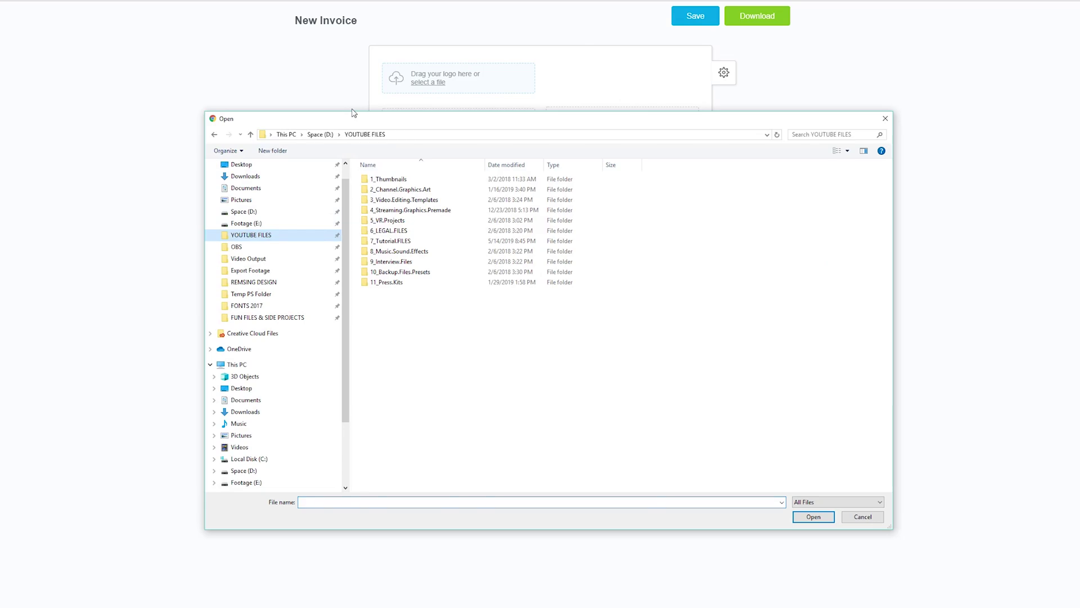
pyautogui.doubleClick(419, 189)
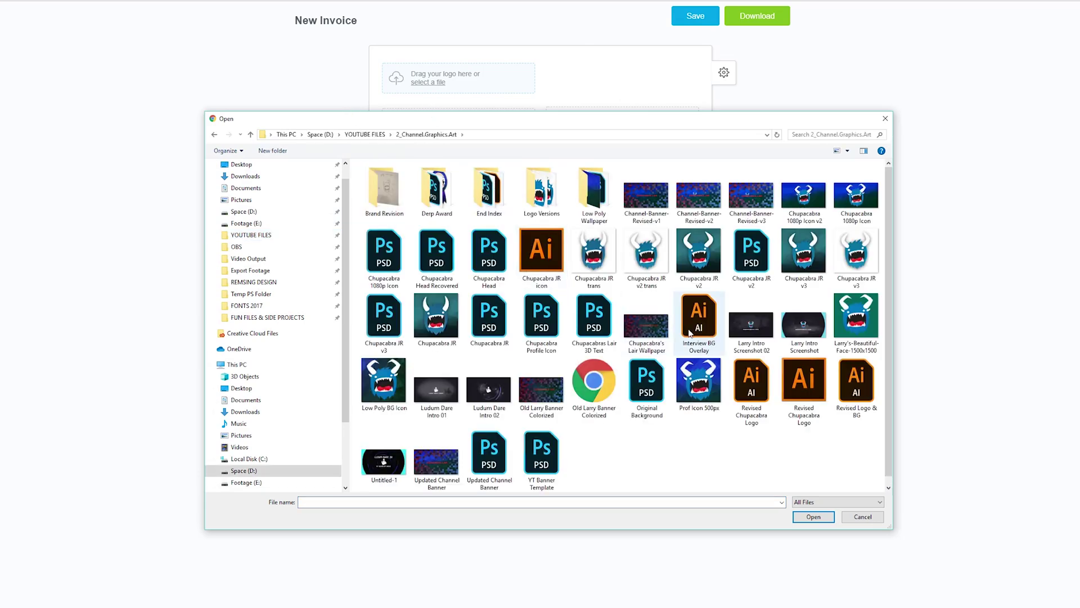
pyautogui.click(699, 384)
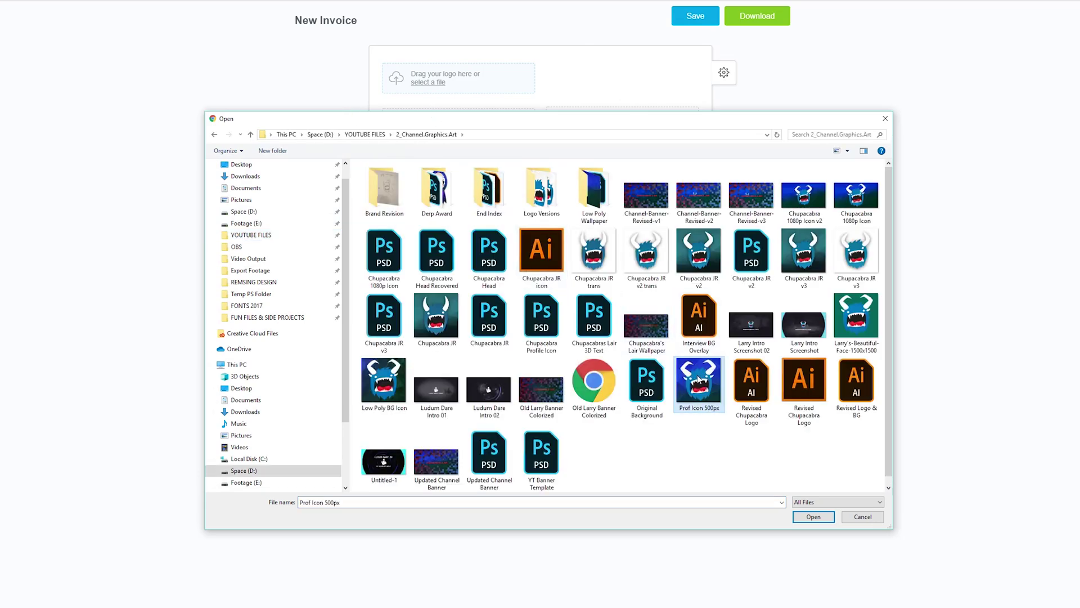
pyautogui.click(812, 517)
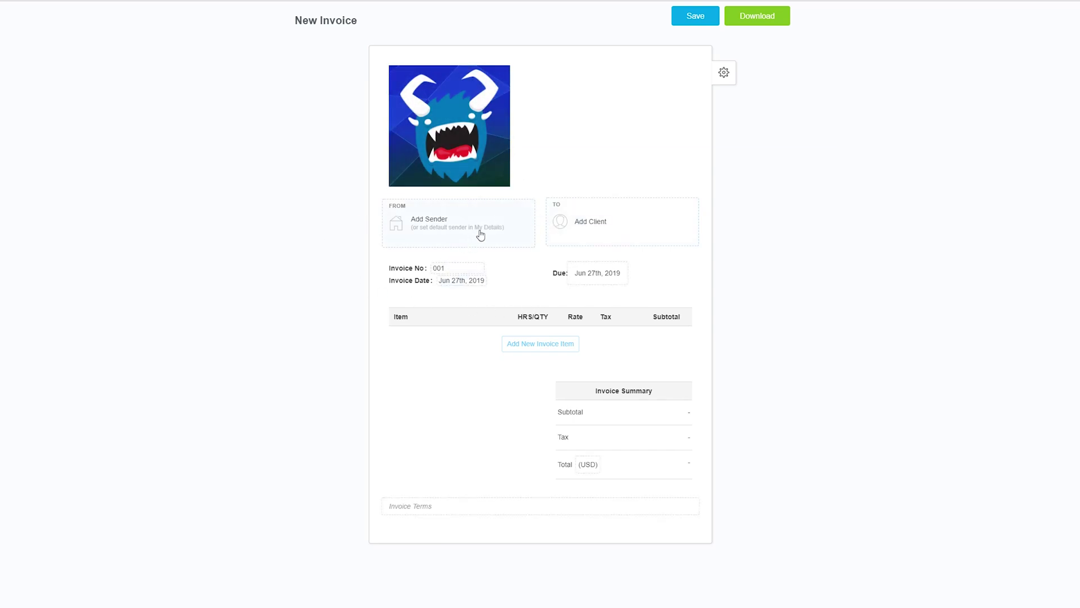
# Add the autofilled sender name, email, address and phone, and choose the saved client as recipient
pyautogui.click(507, 244)
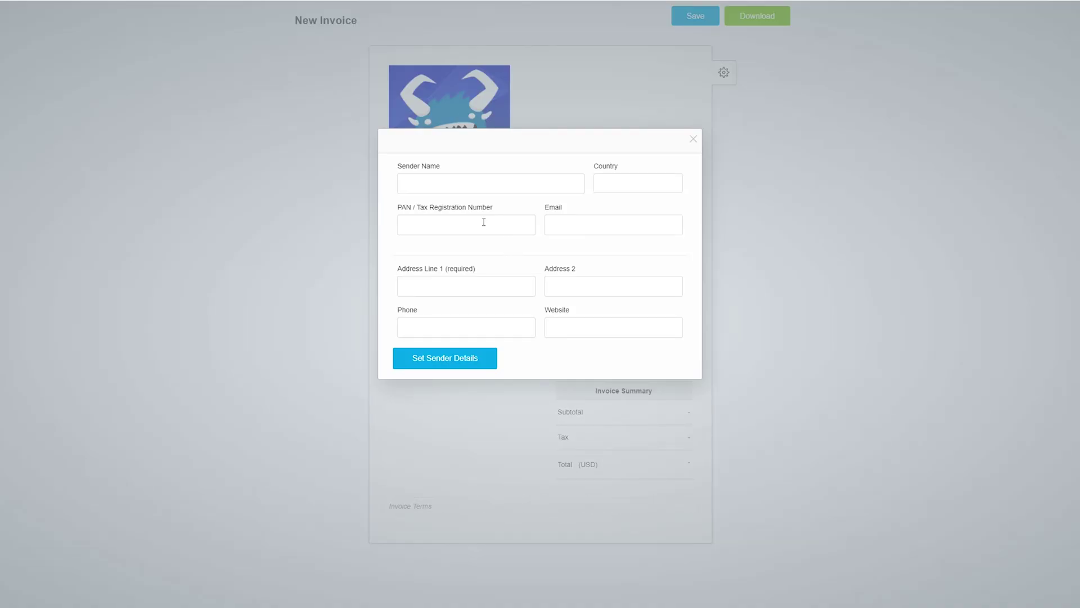
pyautogui.click(475, 185)
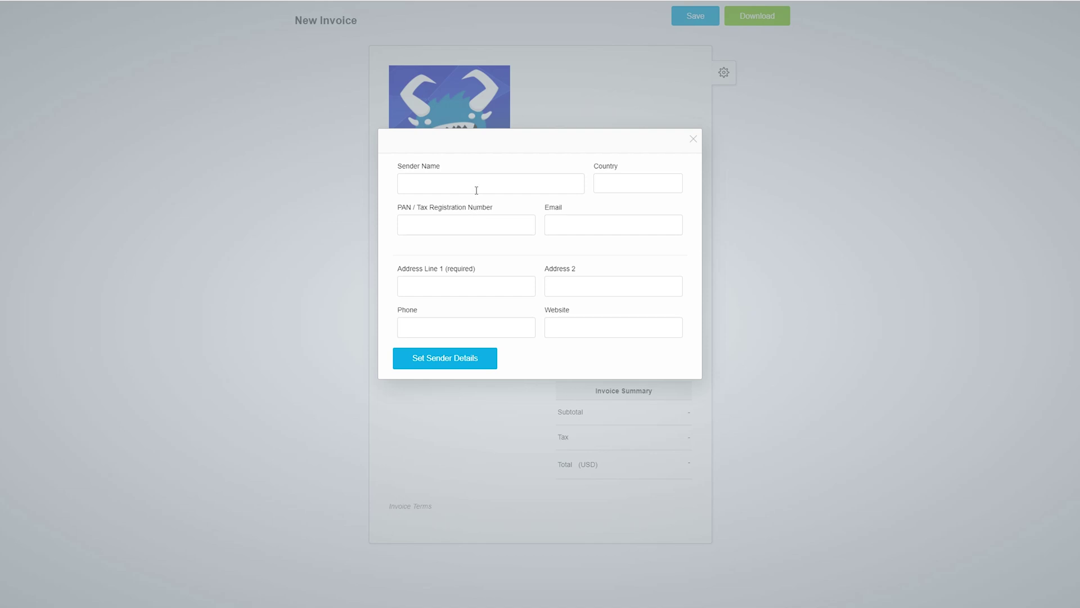
pyautogui.click(446, 359)
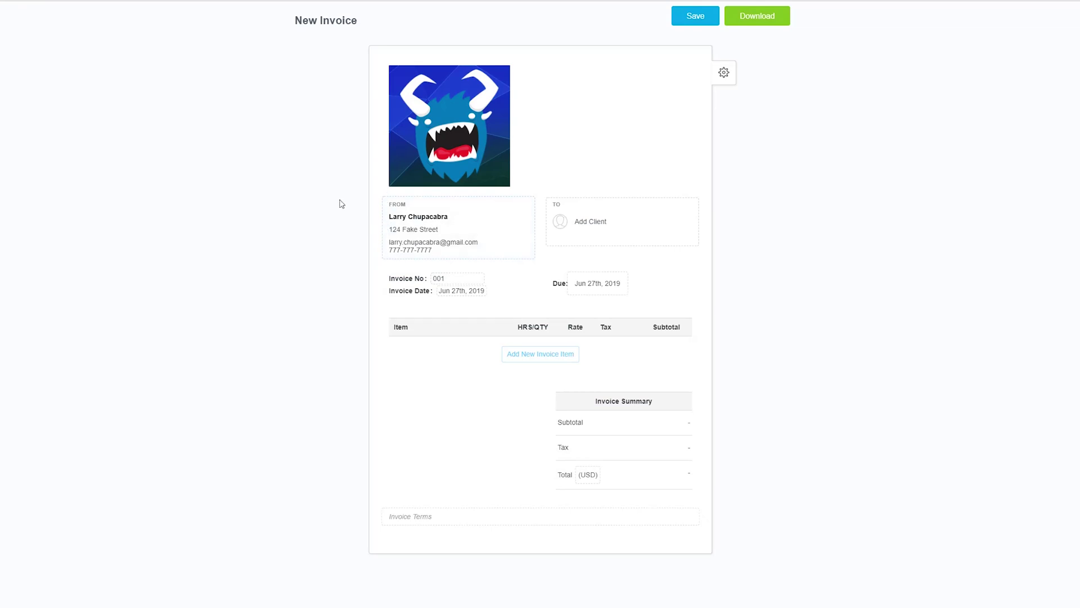
pyautogui.click(605, 244)
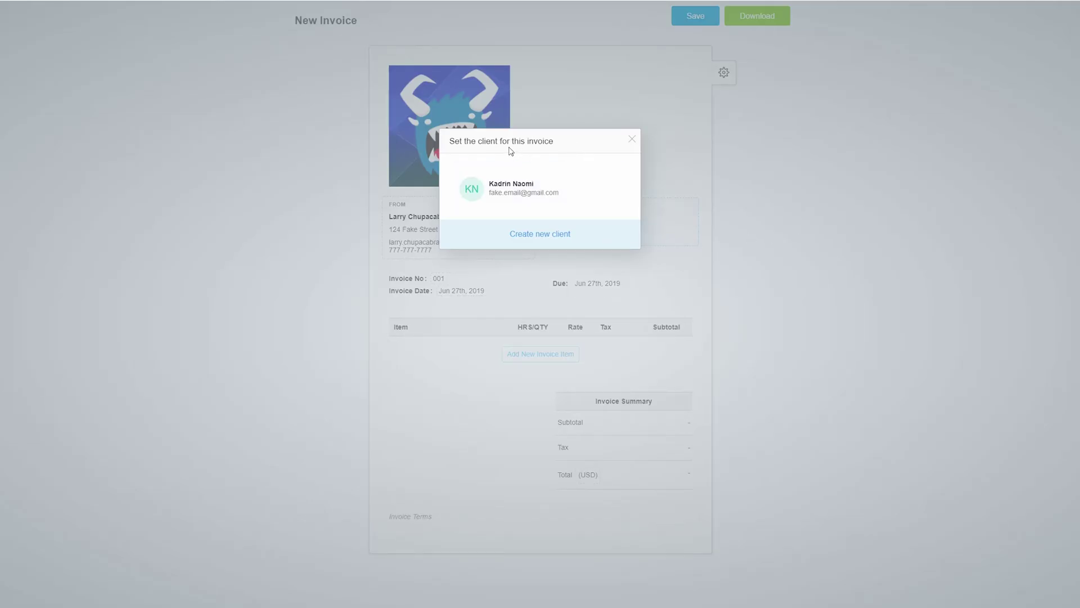
pyautogui.click(530, 188)
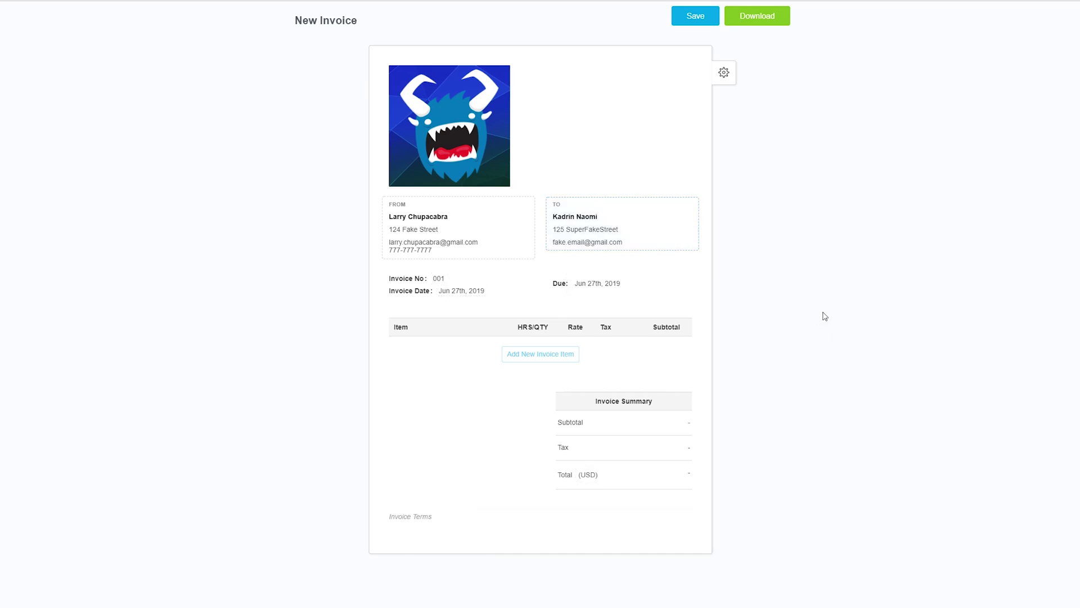
# Set the invoice due date to Jul 27th, 2019 and check the invoice date calendar
pyautogui.click(586, 288)
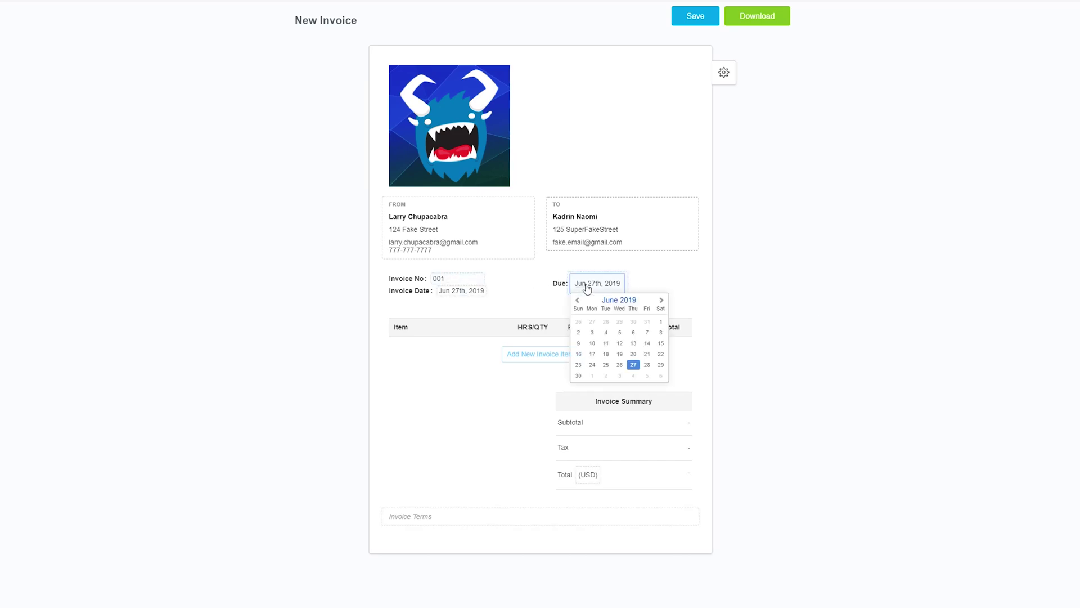
pyautogui.click(662, 301)
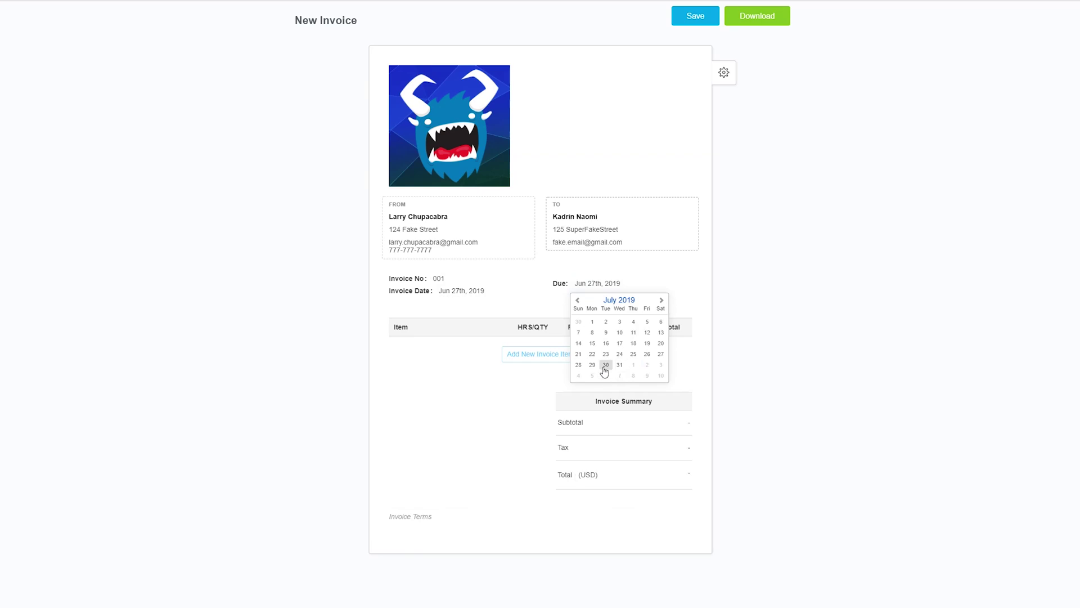
pyautogui.click(661, 354)
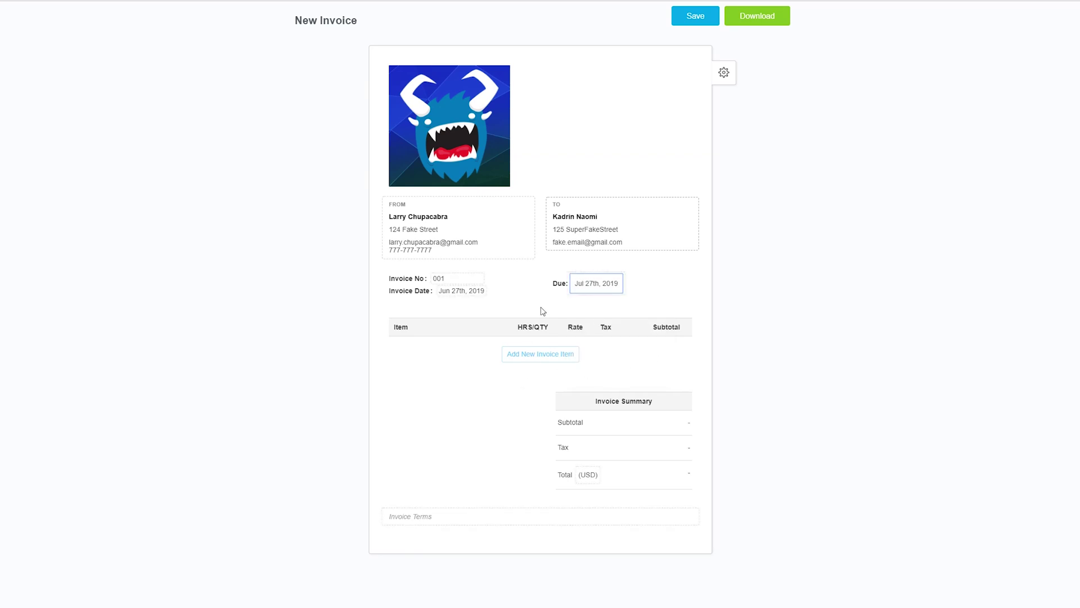
pyautogui.click(455, 292)
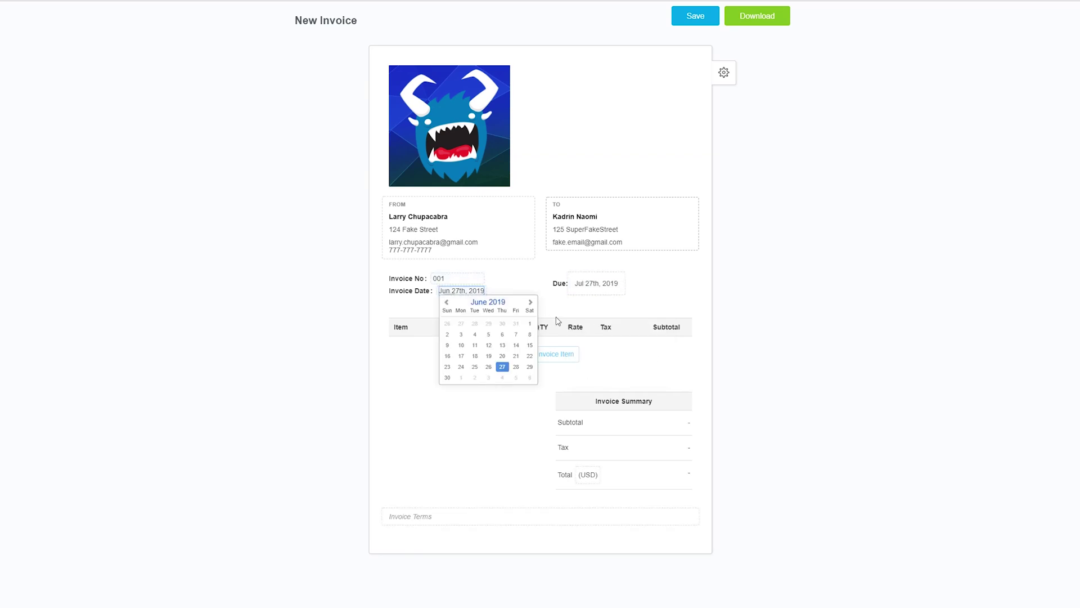
pyautogui.click(506, 371)
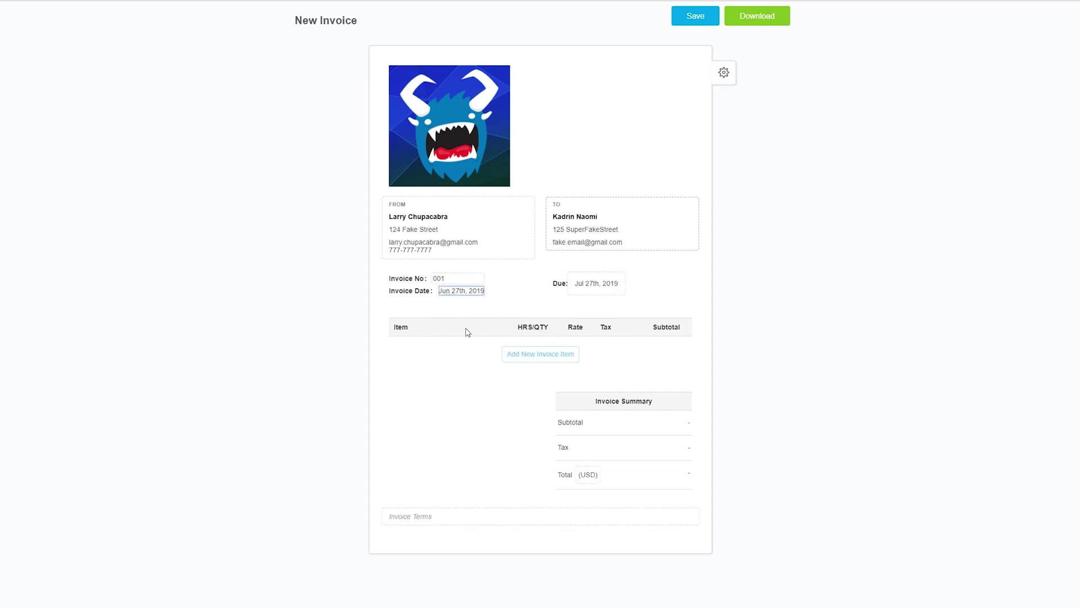
# Add the Top 5 Video line item with its quantity, rate and tax choice
pyautogui.click(538, 356)
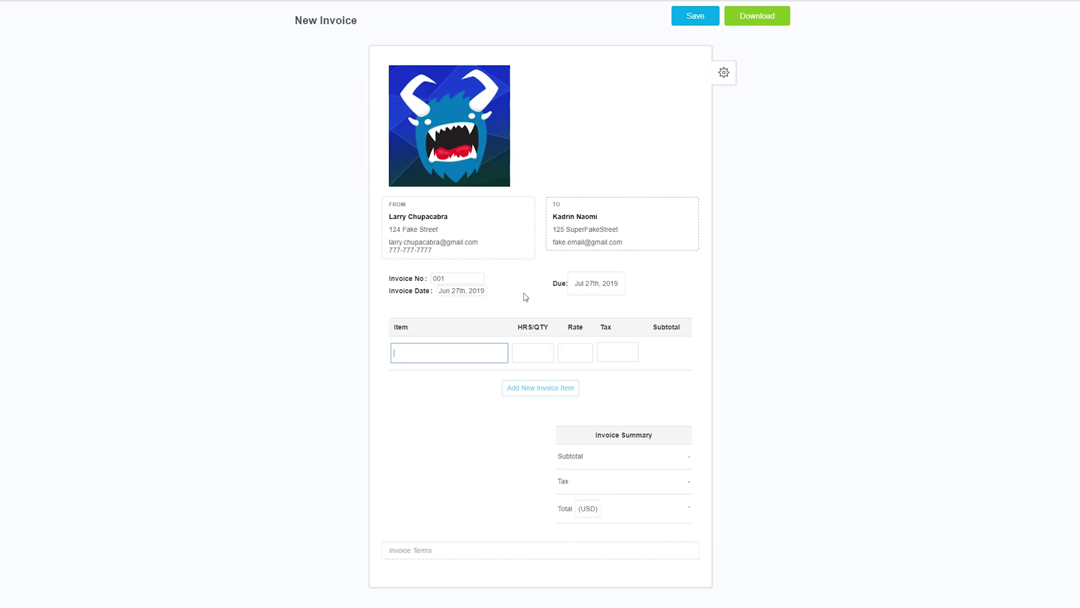
pyautogui.write('To')
pyautogui.write('p 5 Video')
pyautogui.click(538, 353)
pyautogui.write('1')
pyautogui.click(572, 353)
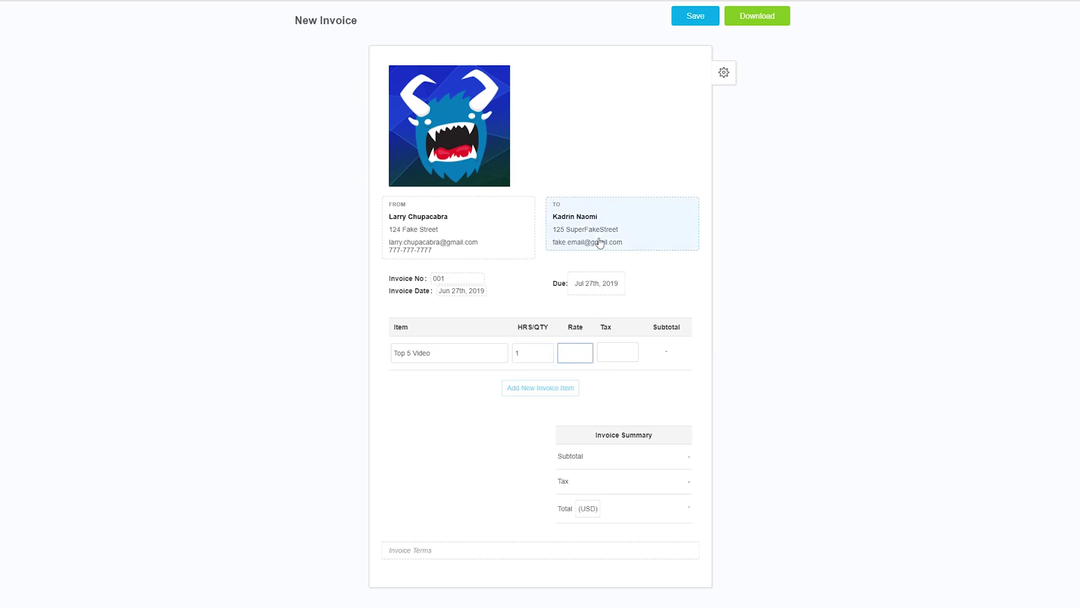
pyautogui.write('30')
pyautogui.write('0')
pyautogui.click(616, 353)
pyautogui.click(647, 399)
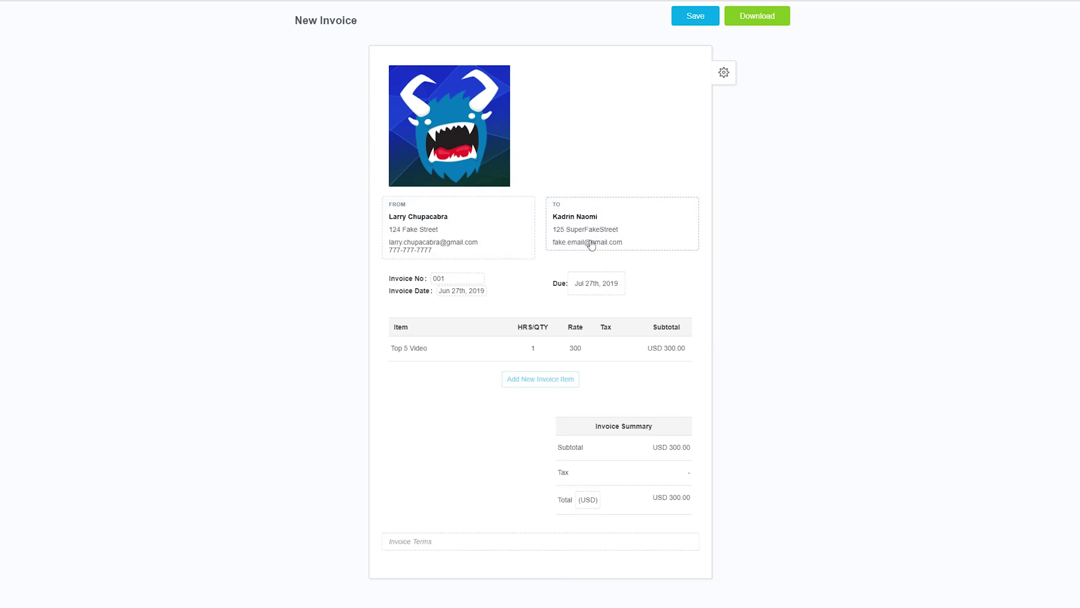
# Add the Ultra Cool Cat line item with quantity 10 and rate 150
pyautogui.click(508, 387)
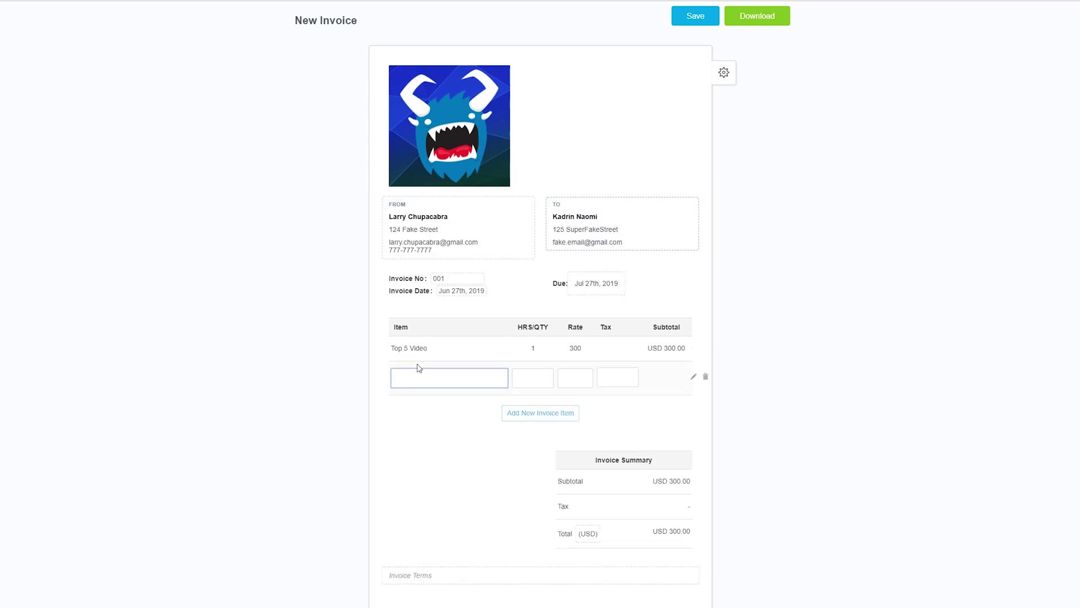
pyautogui.write('Ultra Cool V')
pyautogui.write('Cat')
pyautogui.click(525, 379)
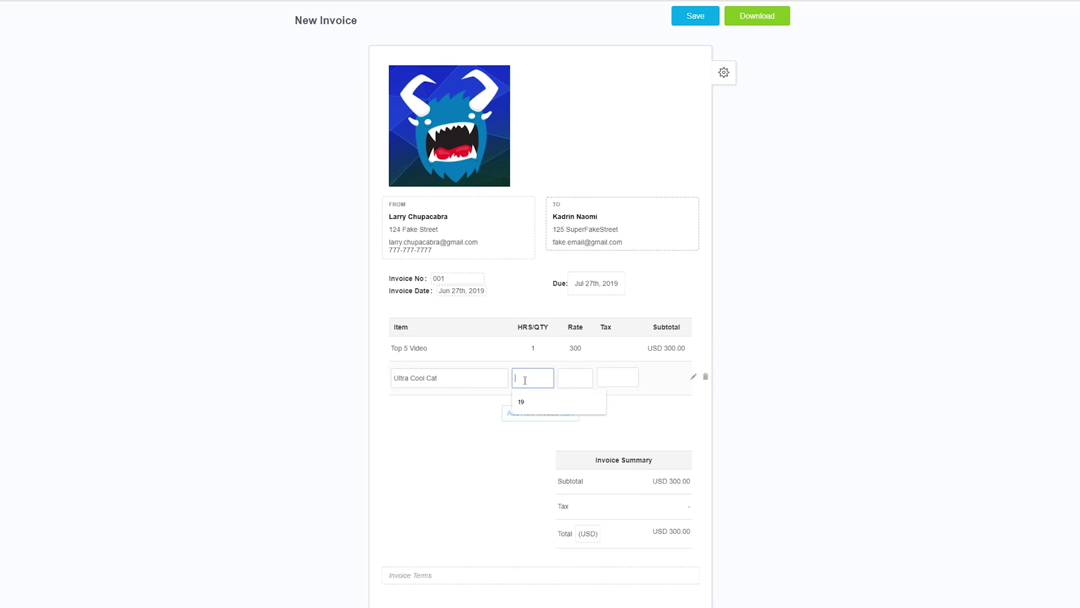
pyautogui.write('10')
pyautogui.click(560, 377)
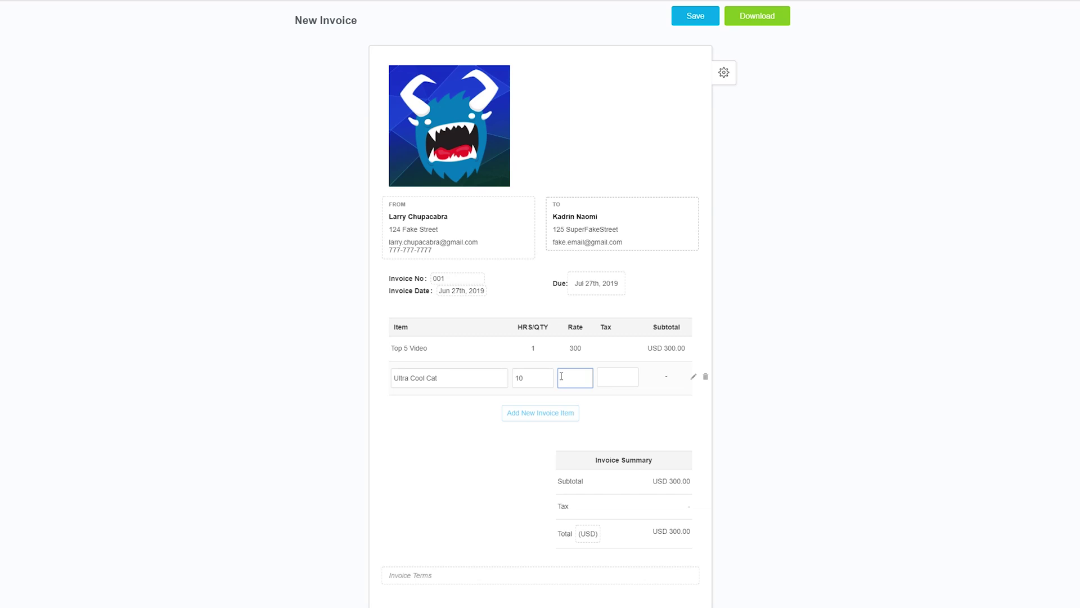
pyautogui.write('150')
pyautogui.click(611, 408)
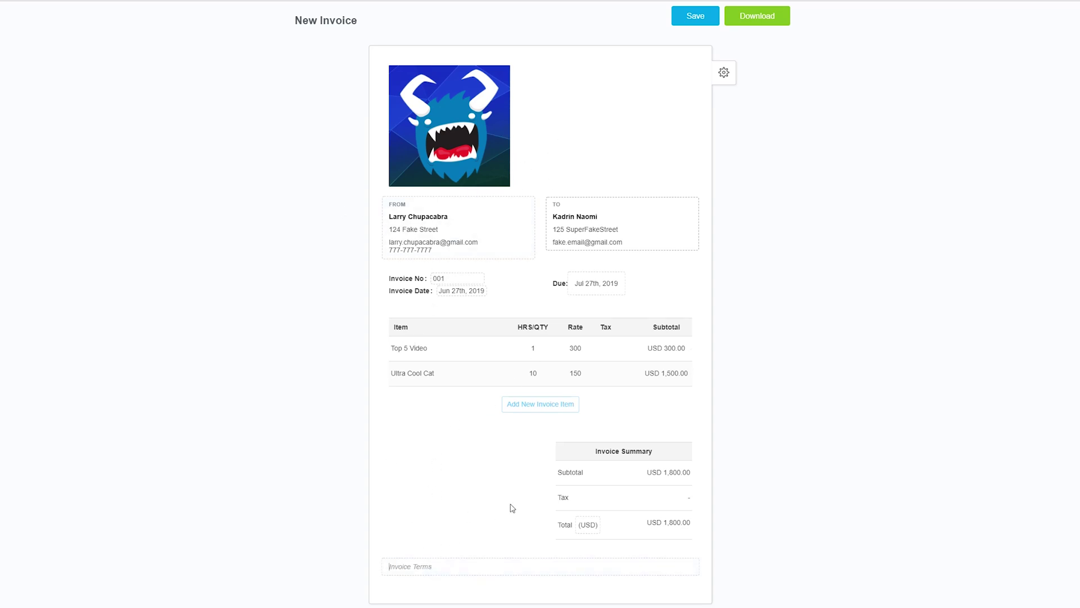
pyautogui.write('Please m')
pyautogui.write('ake all checks paya')
pyautogui.write('ble to Larry.')
pyautogui.write(' And his awes')
pyautogui.write('ome Self.')
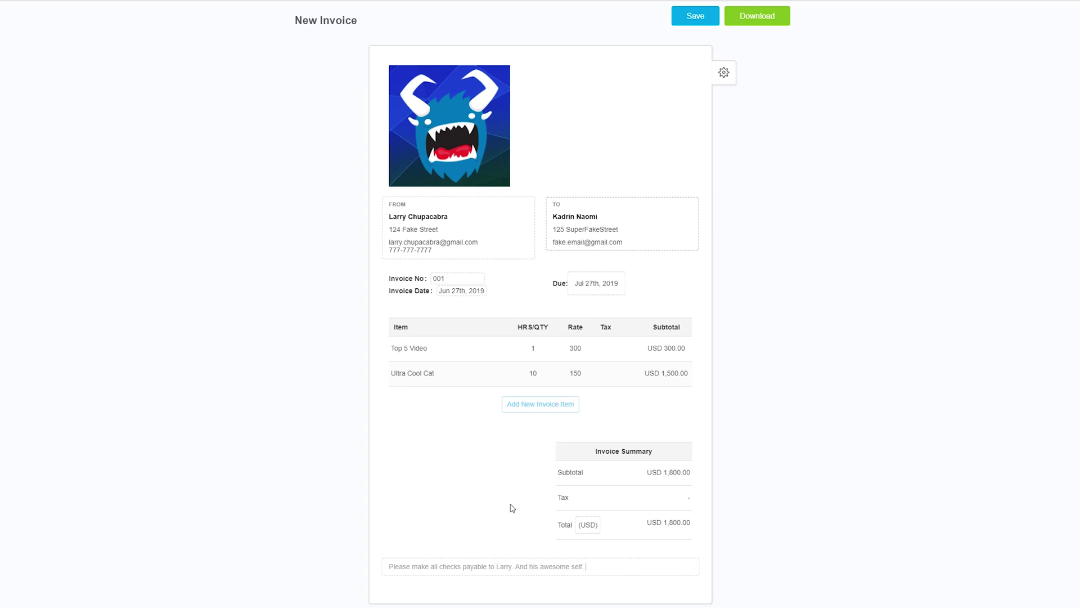
# Write the note that checks are payable to Larry, with the YouTube channel link below
pyautogui.press('Return')
pyautogui.write('outu')
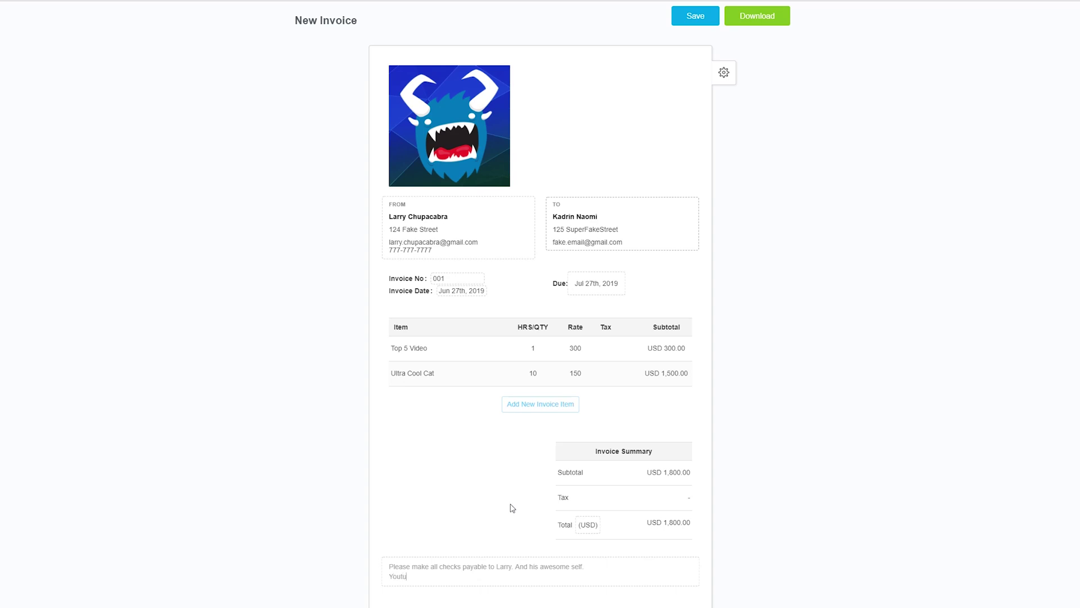
pyautogui.write('be.com/c/')
pyautogui.write('LarryCH')
pyautogui.write('upac')
pyautogui.press('BackSpace')
pyautogui.press('BackSpace')
pyautogui.press('BackSpace')
pyautogui.write('h')
pyautogui.write('hupacab')
# Save the invoice, skip the login, and download it without an account as 'Generic PDF'
pyautogui.click(699, 23)
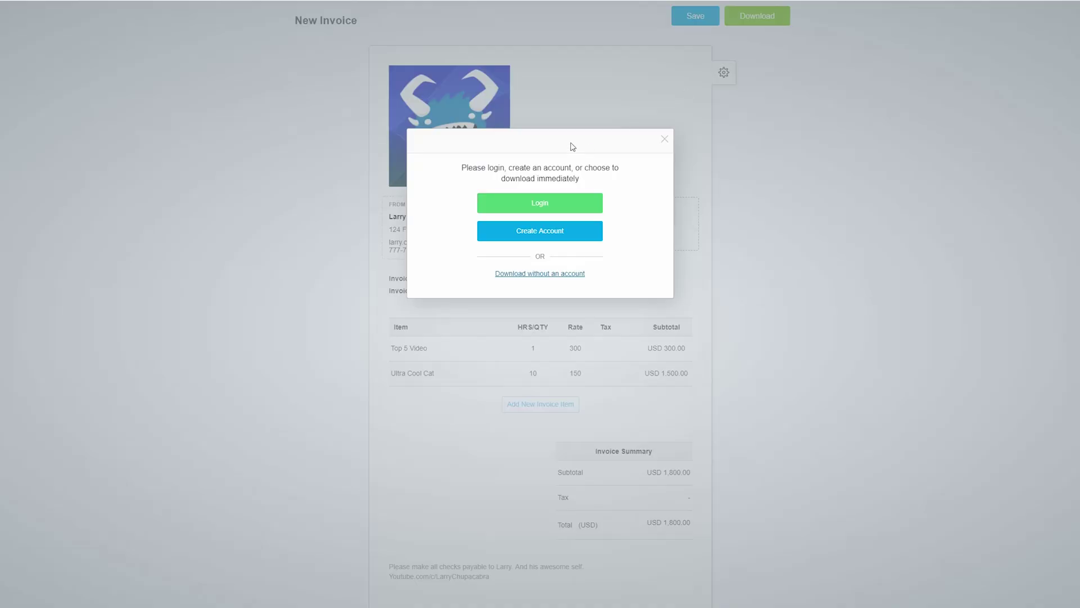
pyautogui.click(662, 138)
pyautogui.click(724, 17)
pyautogui.click(524, 274)
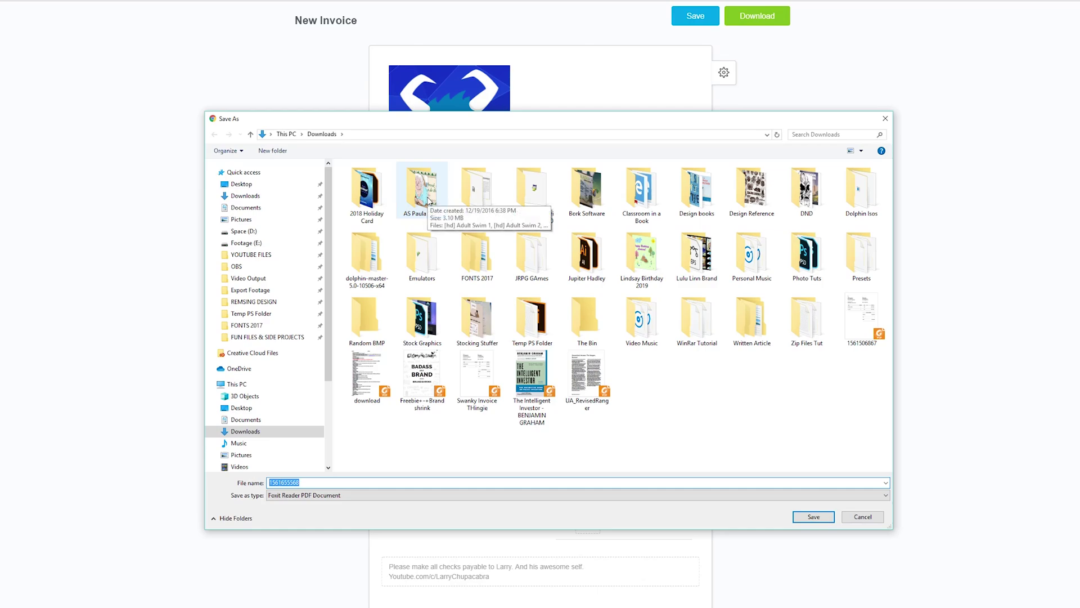
pyautogui.write('Generic PDS')
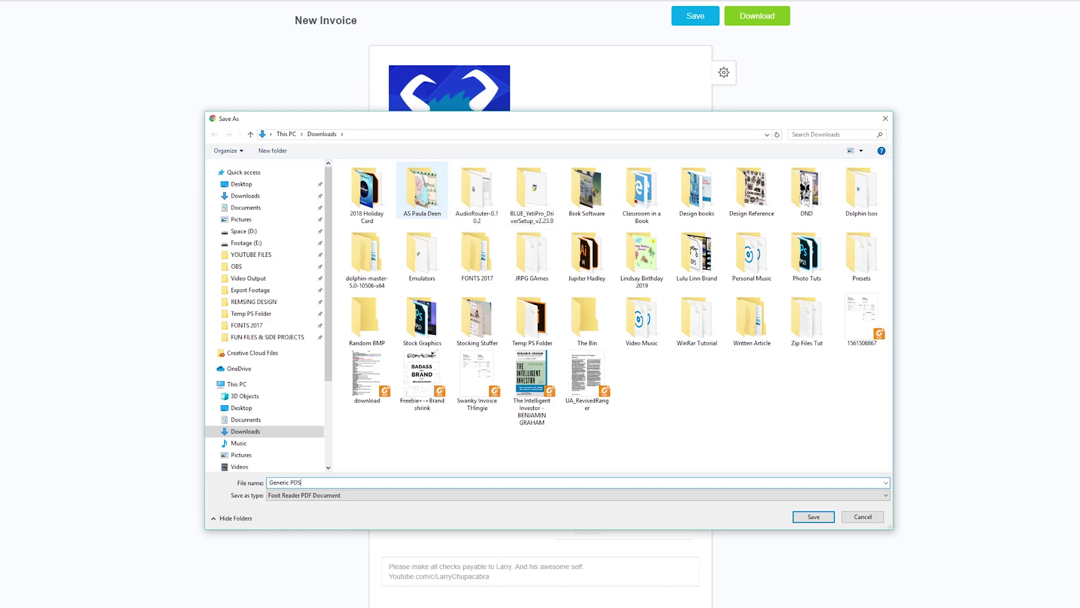
pyautogui.press('Return')
pyautogui.scroll(-1, 523, 294)
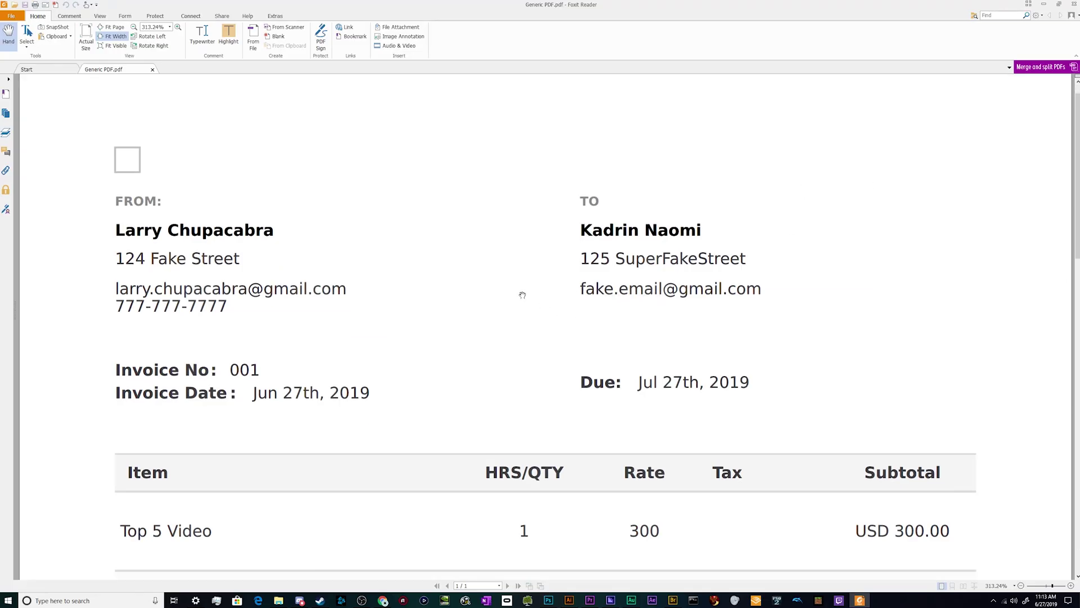
# Fit the full Generic PDF page on screen and inspect the footer channel link
pyautogui.hotkey('ctrl', '0')
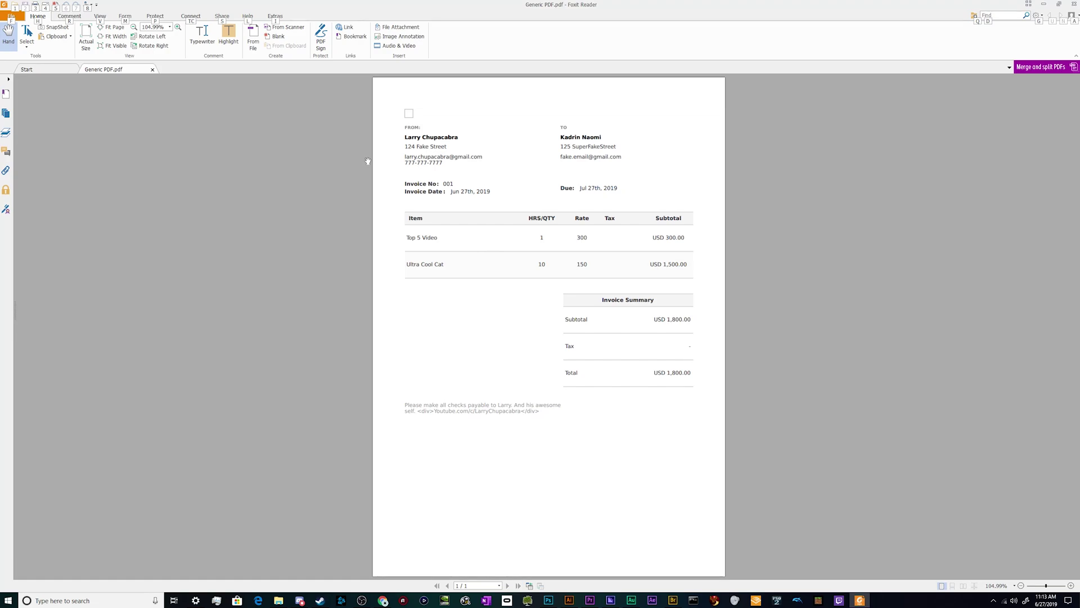
pyautogui.press('Escape')
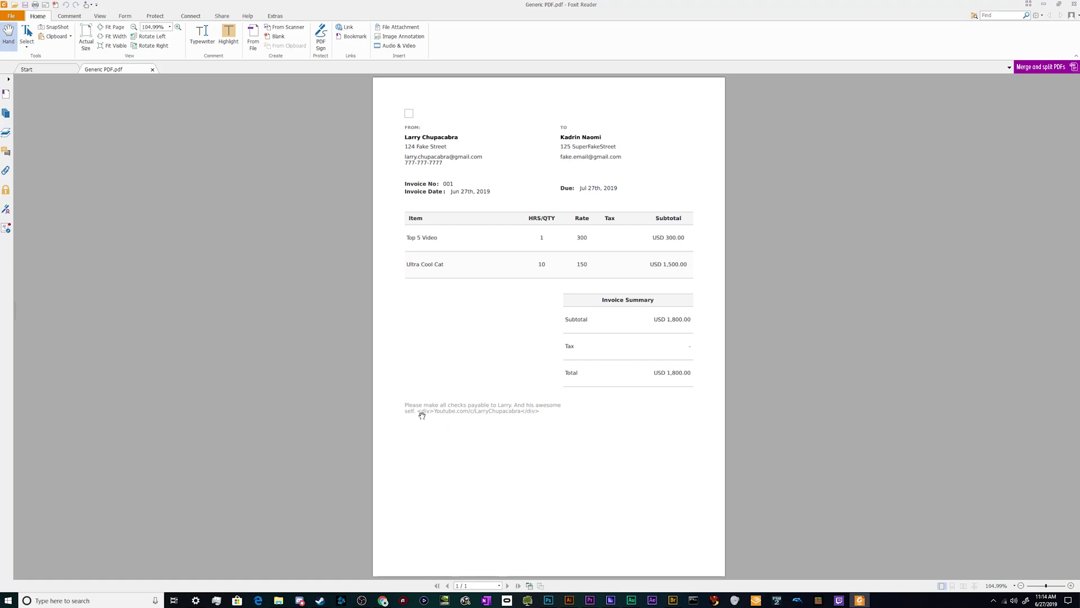
pyautogui.moveTo(466, 412); pyautogui.dragTo(528, 413)
pyautogui.click(505, 434)
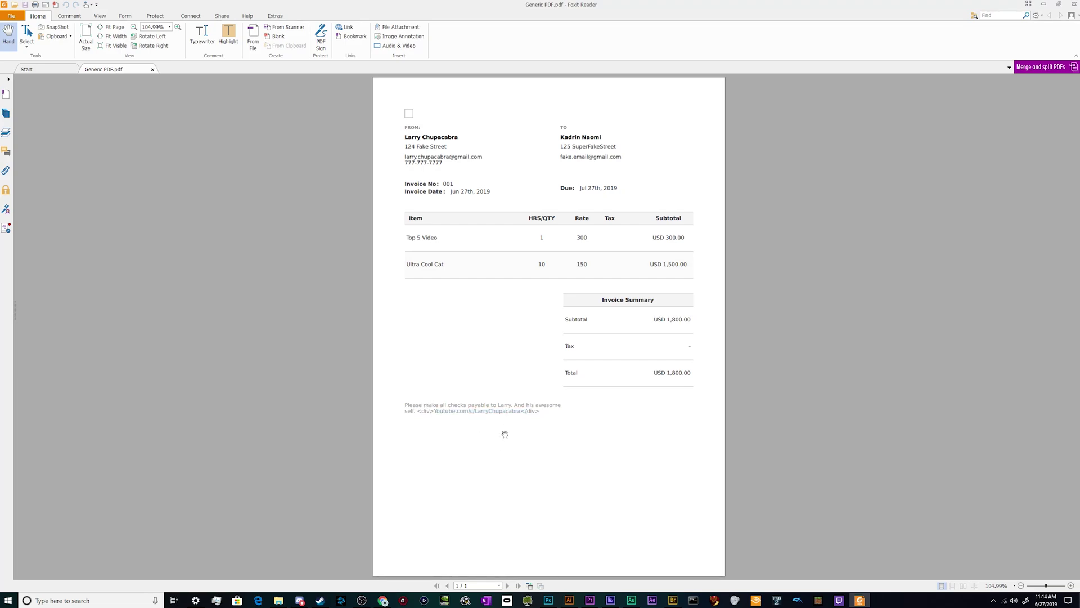